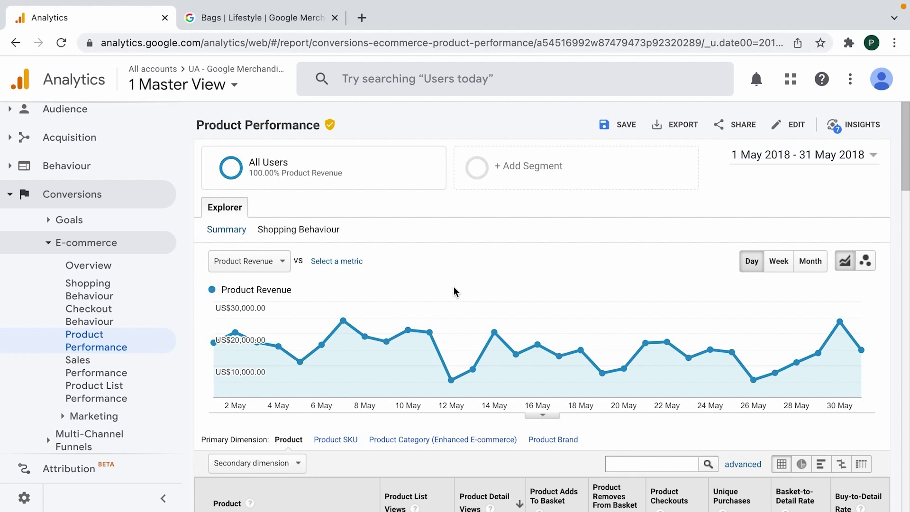
Show the May 2018 Summary sales figures: US$465,557.40 product revenue, led by Nest Hello Doorbell.
scroll(453, 288, "down", 3)
scroll(454, 286, "up", 3)
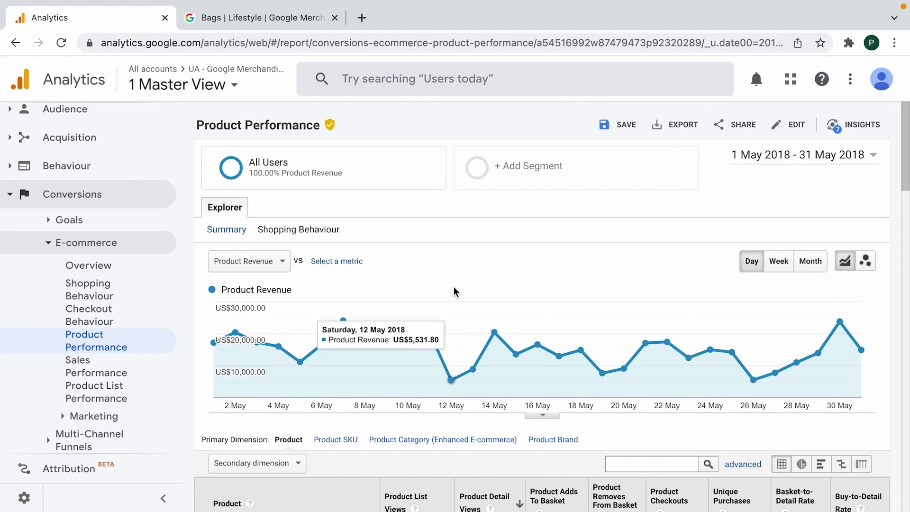
left_click(219, 231)
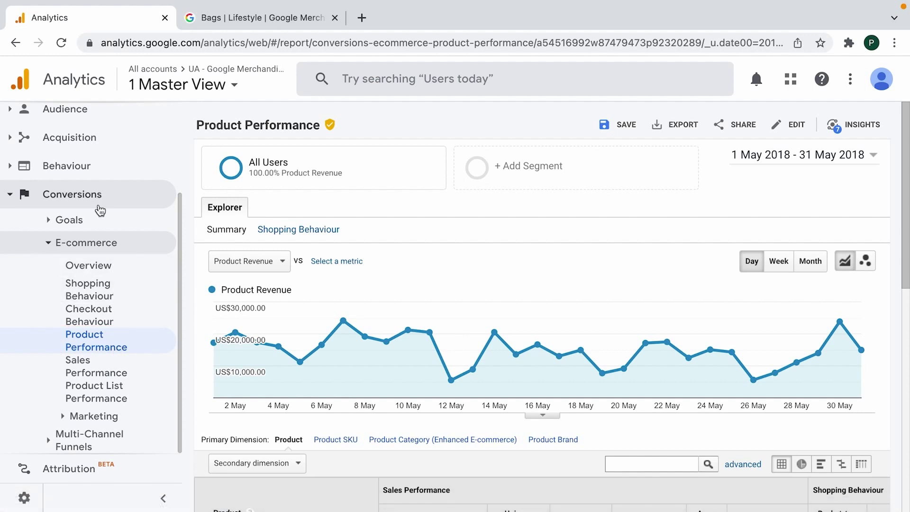
scroll(322, 319, "down", 3)
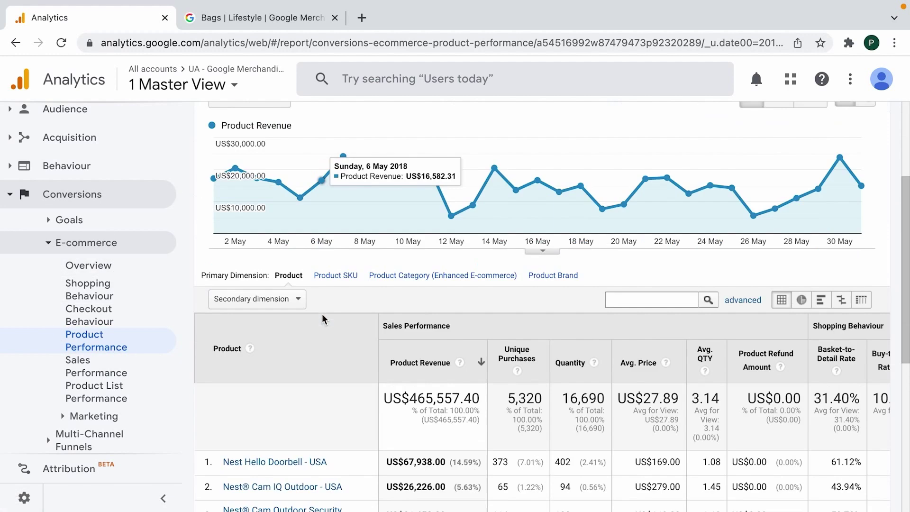
scroll(322, 318, "down", 3)
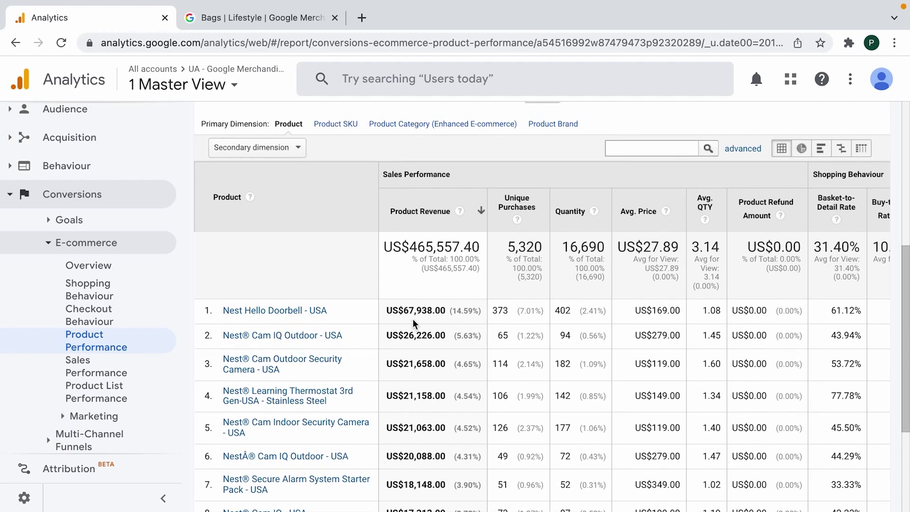
scroll(412, 319, "up", 5)
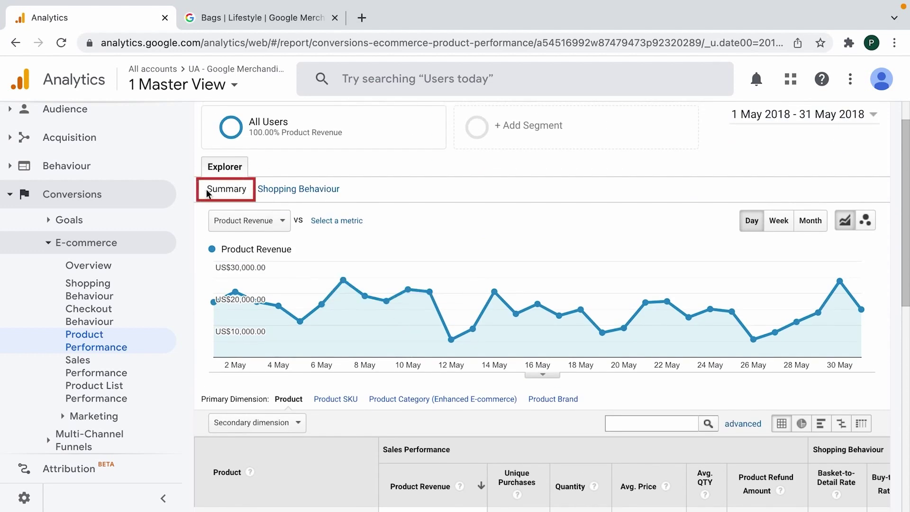
scroll(403, 331, "down", 5)
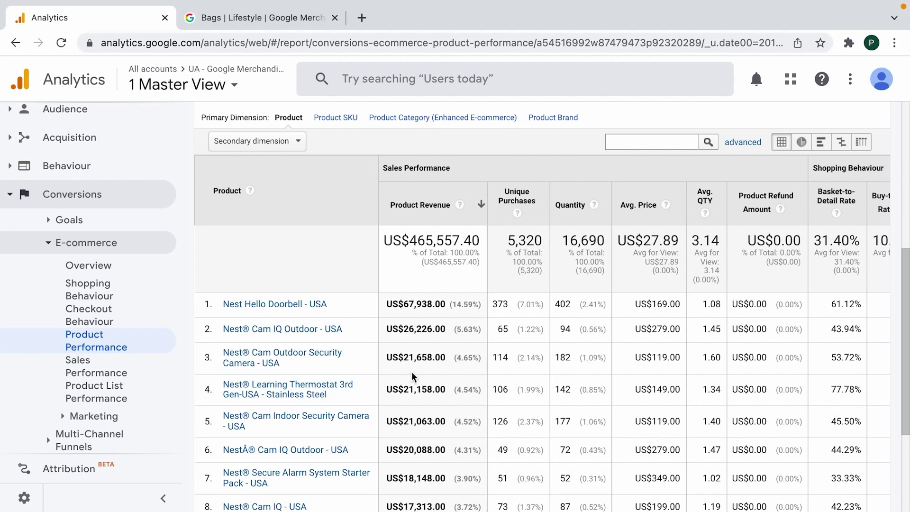
scroll(411, 372, "up", 5)
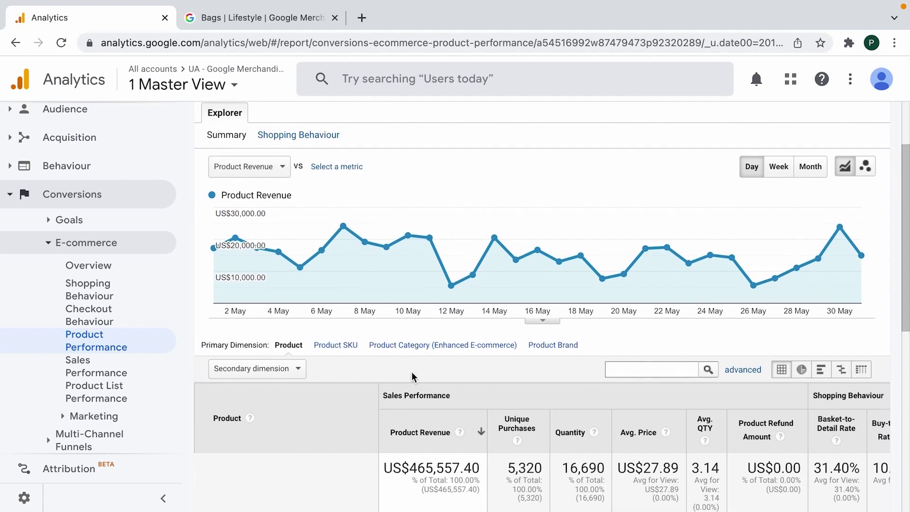
Display Shopping Behaviour metrics such as 15,688 basket adds, then go to the store's Bags page.
left_click(300, 137)
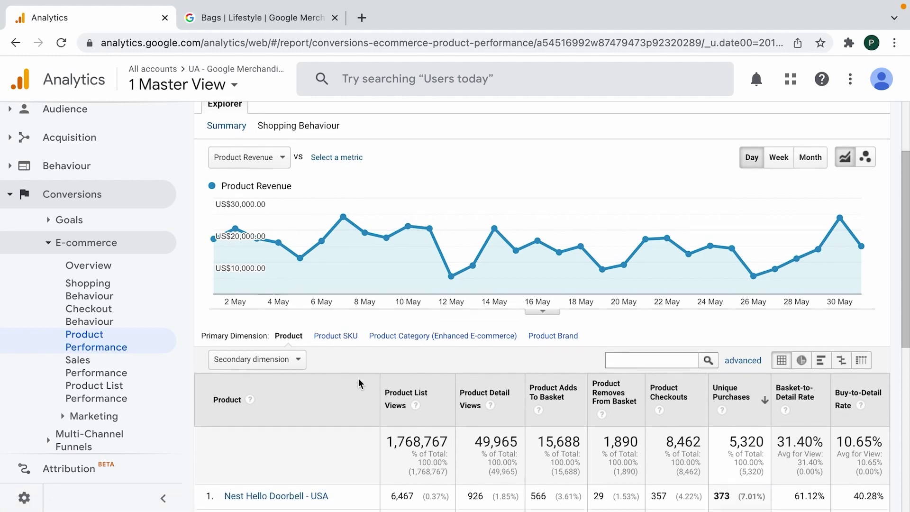
scroll(358, 378, "down", 5)
scroll(358, 378, "up", 2)
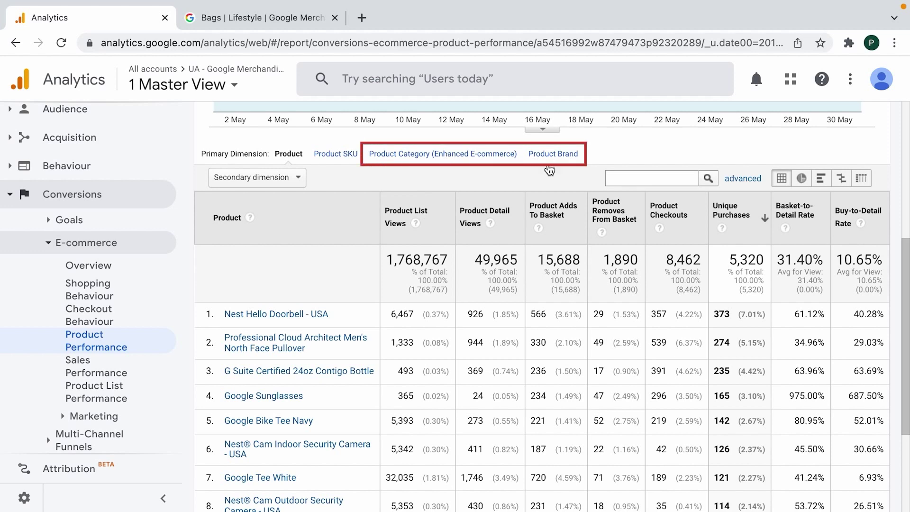
mouse_move(418, 265)
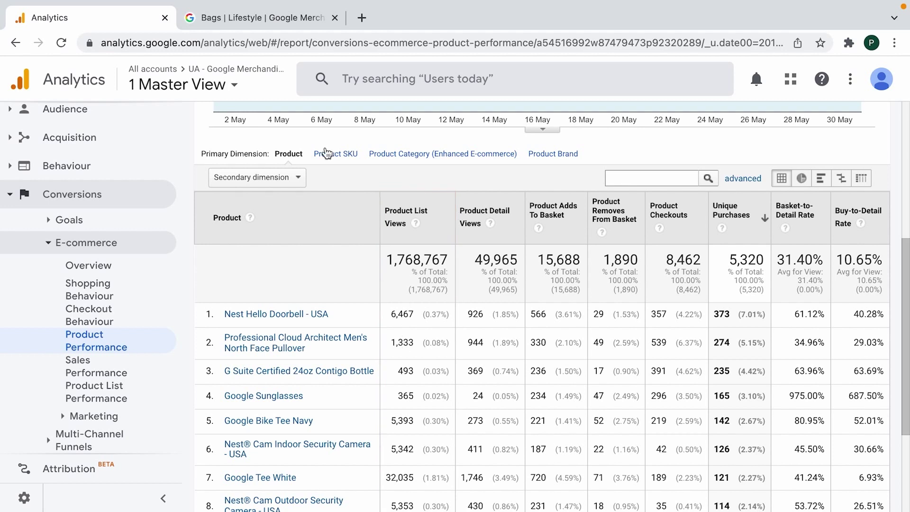
left_click(257, 14)
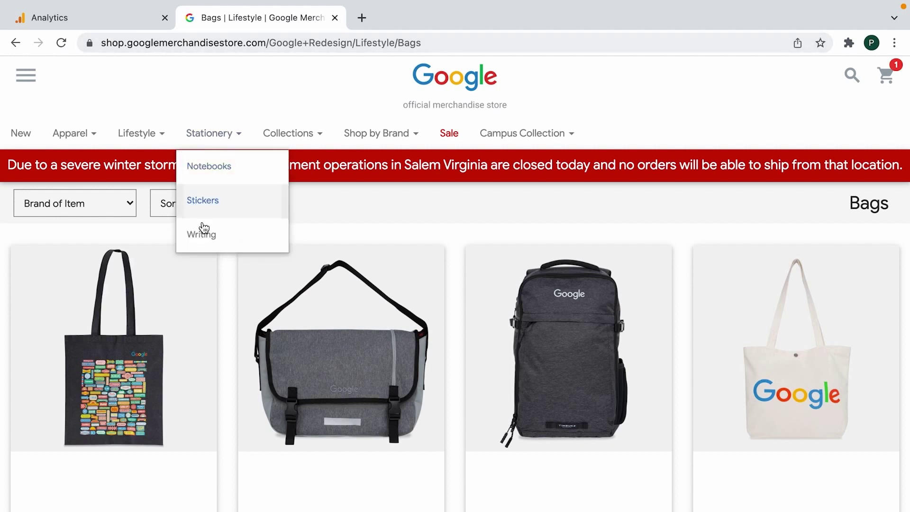
mouse_move(155, 140)
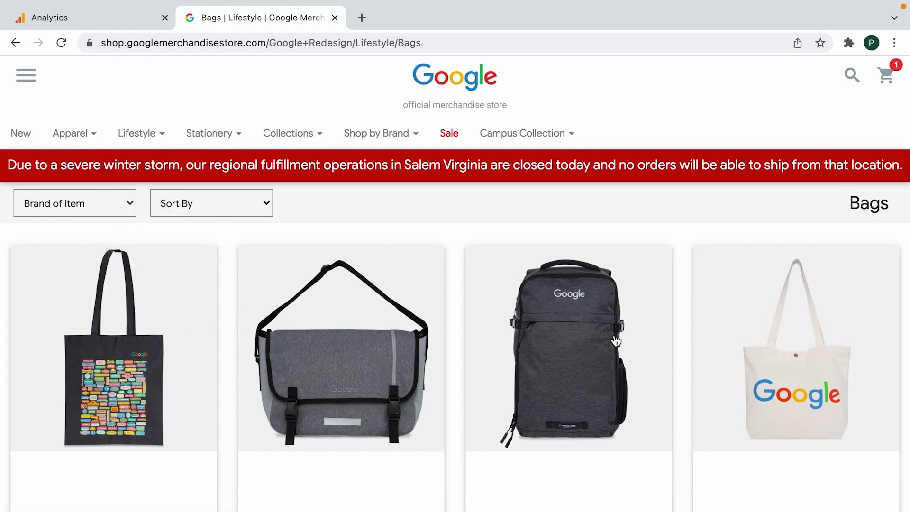
scroll(457, 335, "down", 1)
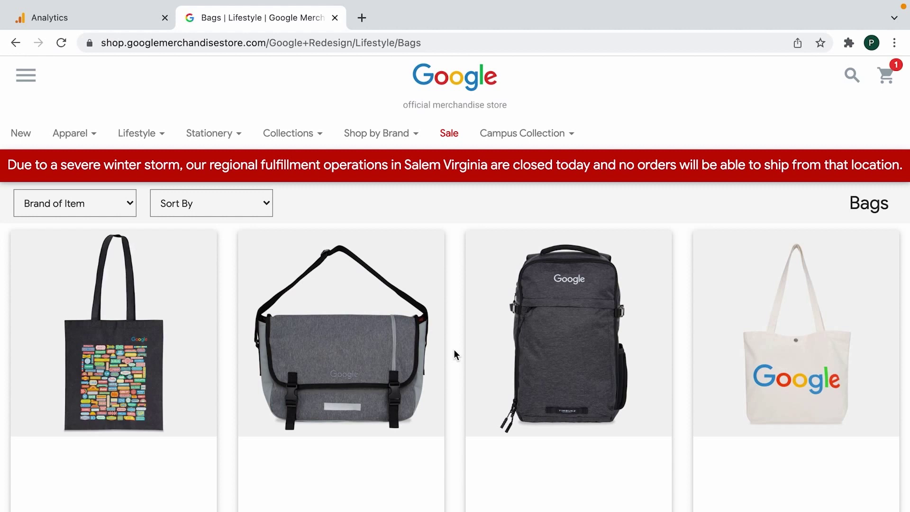
scroll(454, 352, "down", 5)
scroll(454, 354, "down", 2)
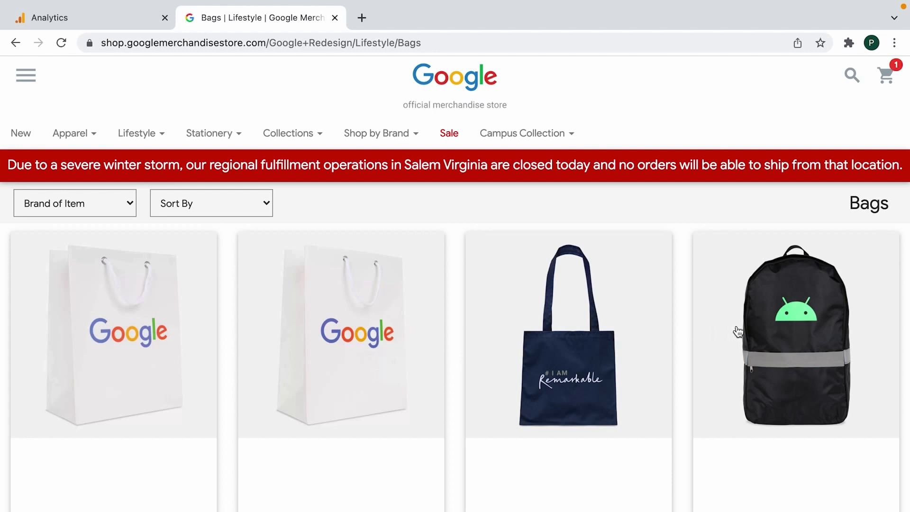
left_click(139, 25)
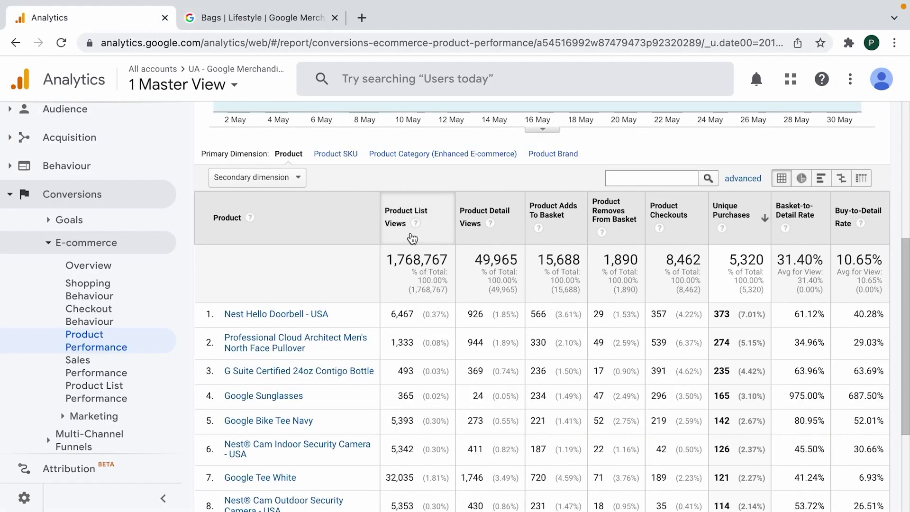
mouse_move(495, 228)
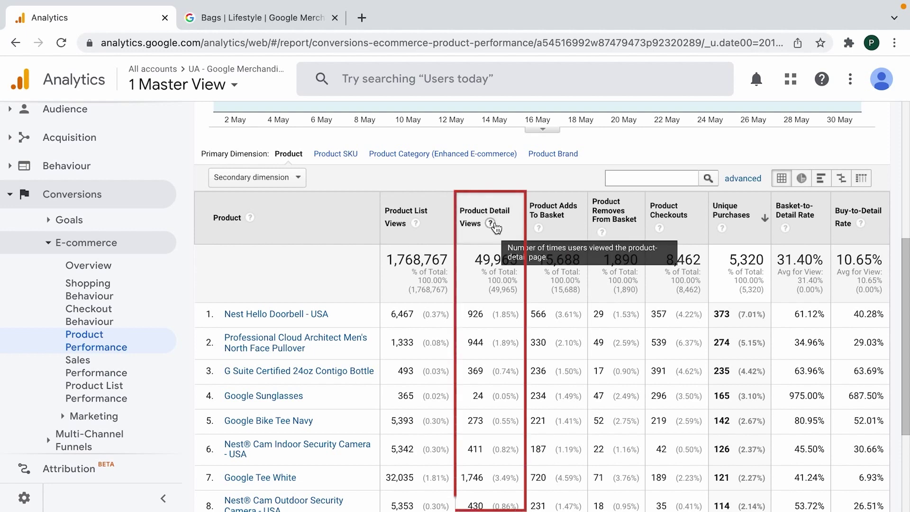
left_click(274, 20)
Open the Google Large White Gift Bag 5/PK product page from the Bags listing.
scroll(381, 386, "down", 1)
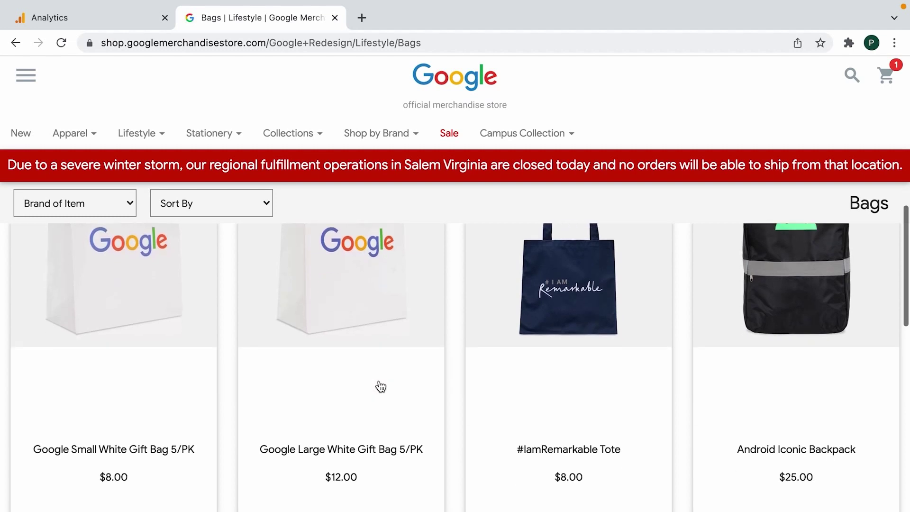
scroll(379, 385, "down", 3)
left_click(393, 325)
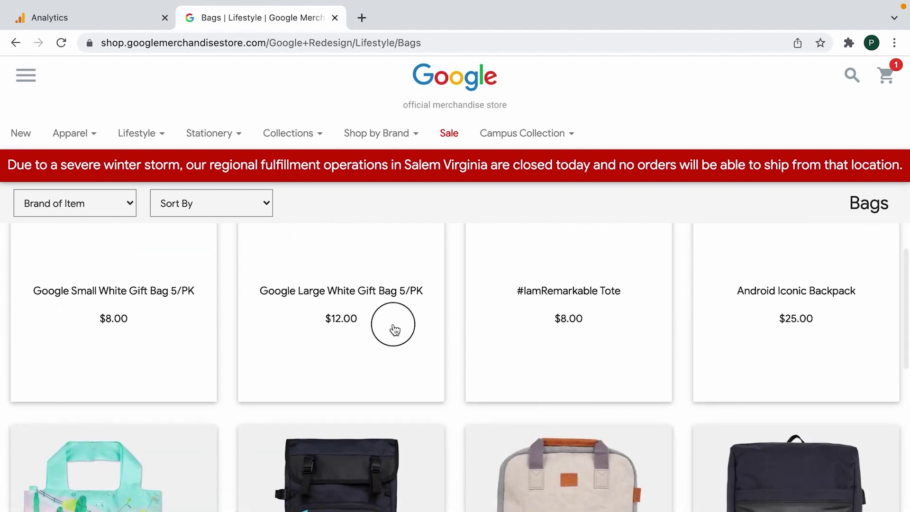
mouse_move(392, 329)
left_click(353, 326)
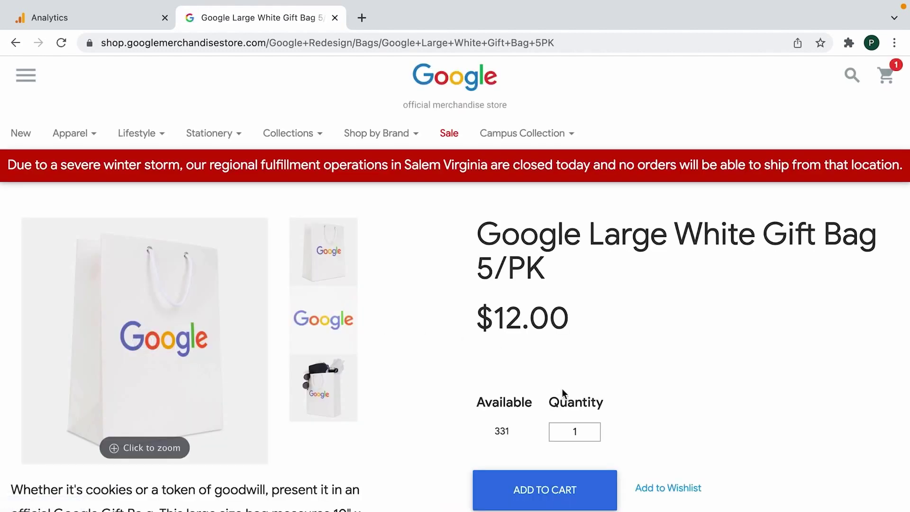
Glance at the Product Performance report, then add the $12.00 gift bag to the cart.
left_click(108, 21)
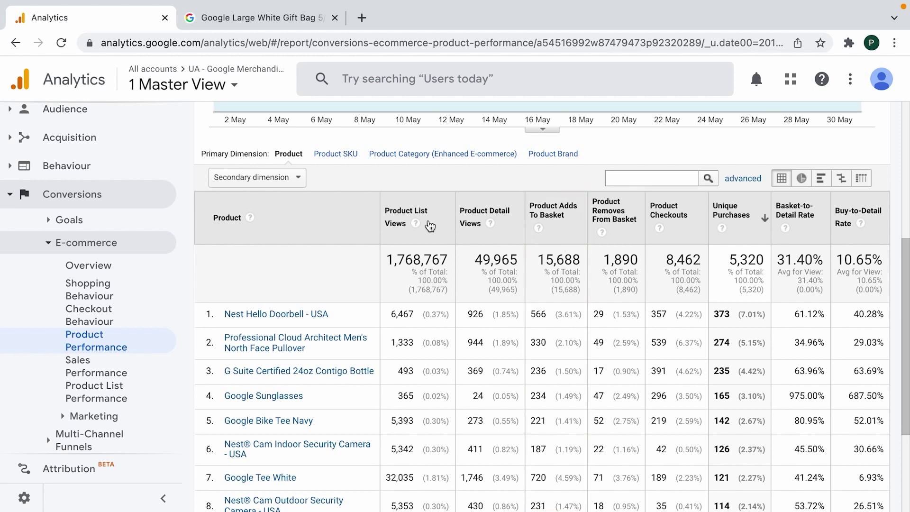
left_click(277, 19)
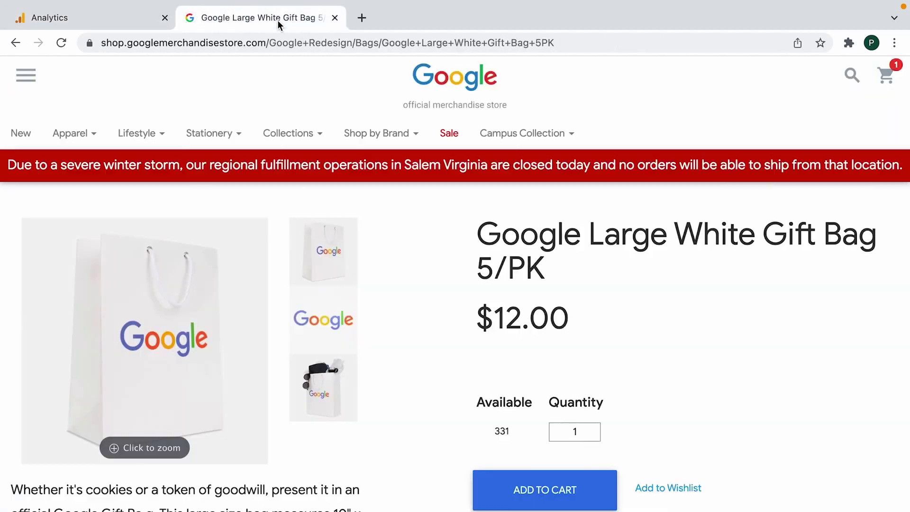
left_click(567, 499)
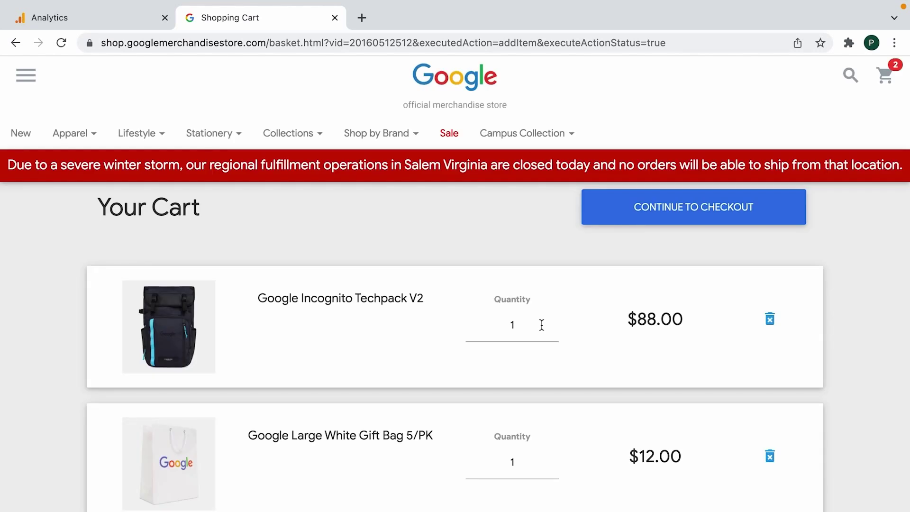
left_click(130, 15)
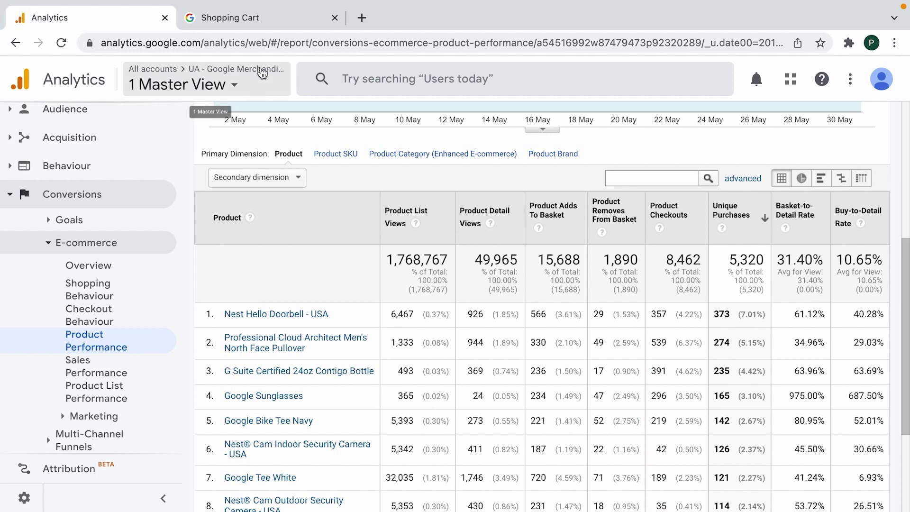
left_click(278, 22)
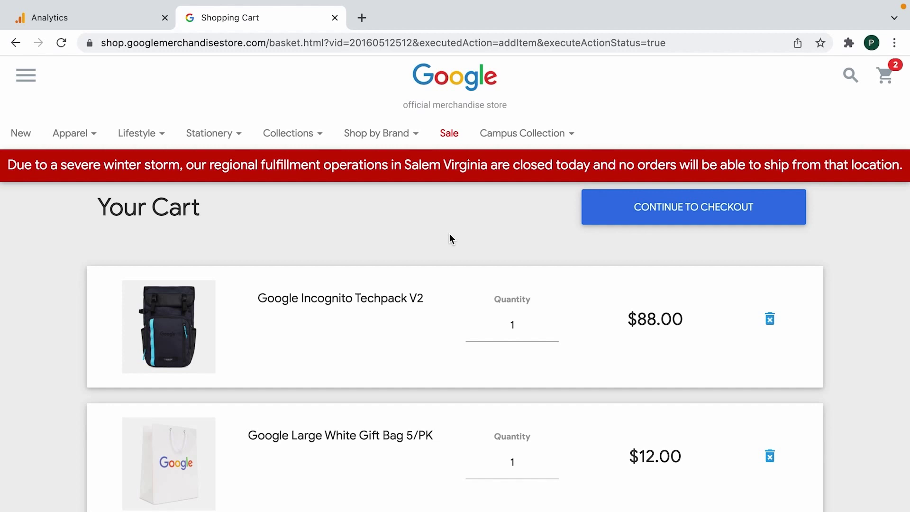
Continue from the cart to the checkout sign-in page, then return to the Product Performance report.
scroll(450, 237, "down", 3)
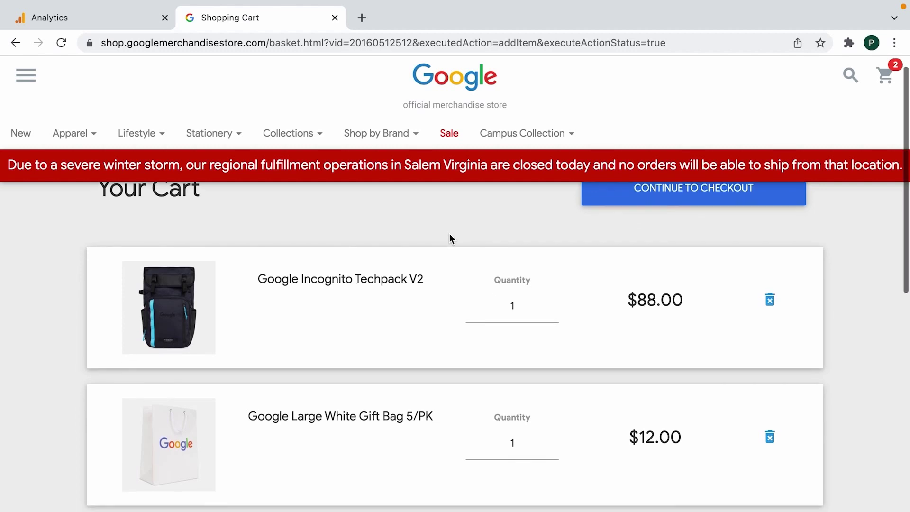
scroll(449, 234, "down", 1)
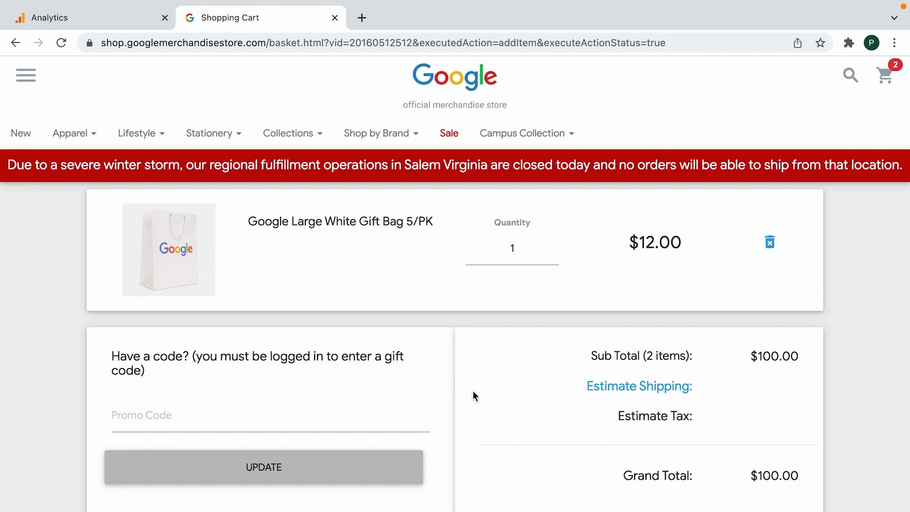
scroll(473, 396, "down", 4)
scroll(473, 395, "up", 2)
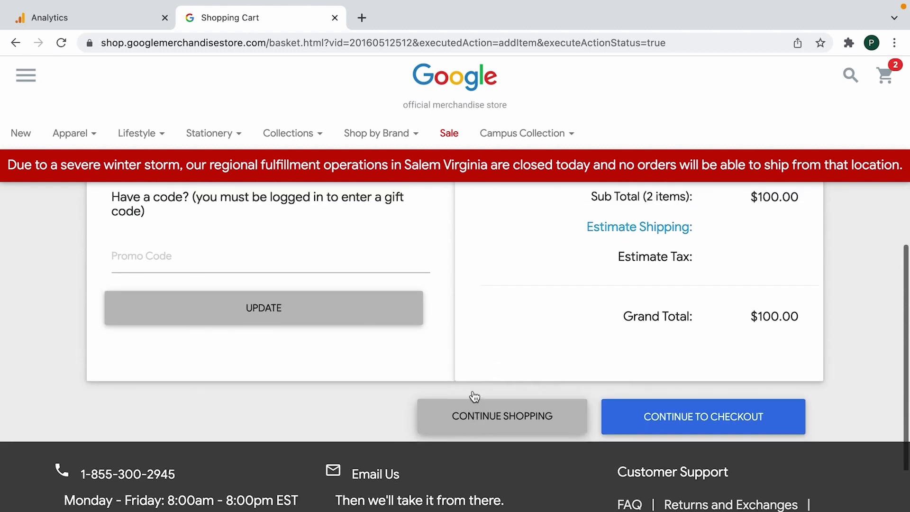
scroll(474, 394, "up", 2)
scroll(476, 395, "down", 1)
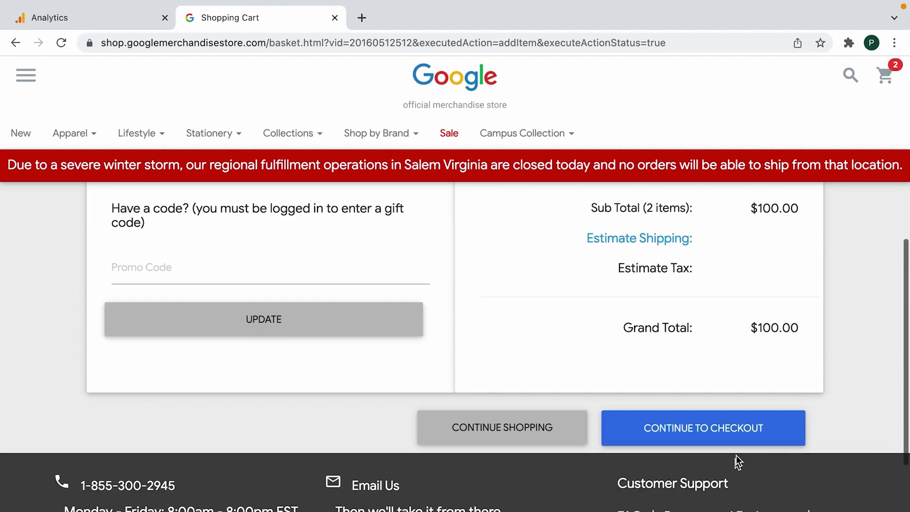
left_click(718, 438)
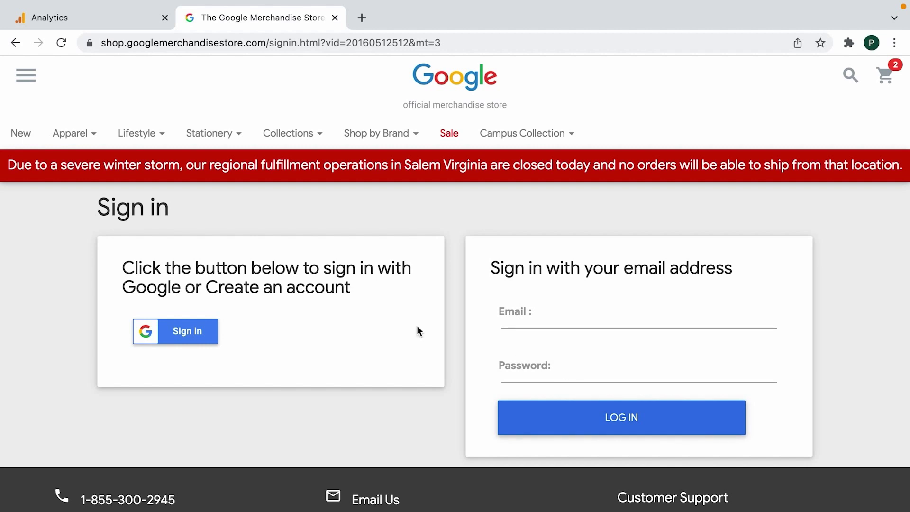
left_click(130, 21)
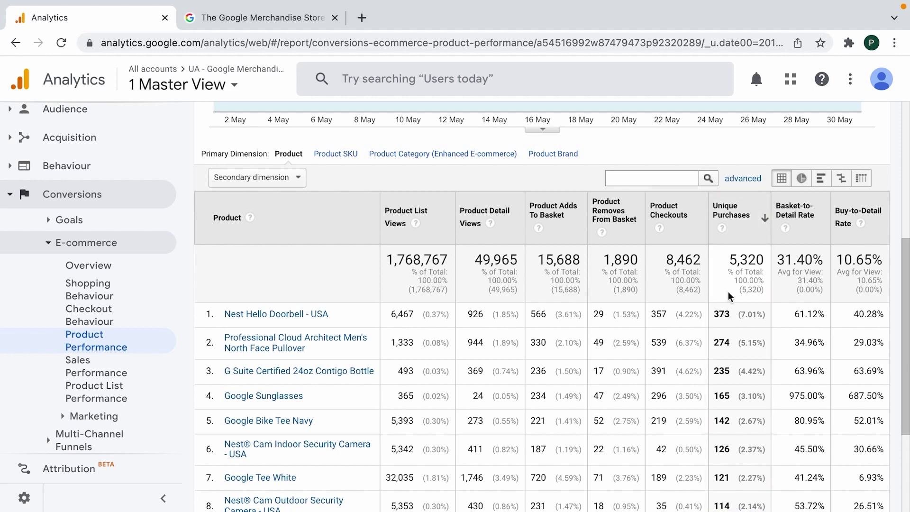
scroll(728, 296, "up", 6)
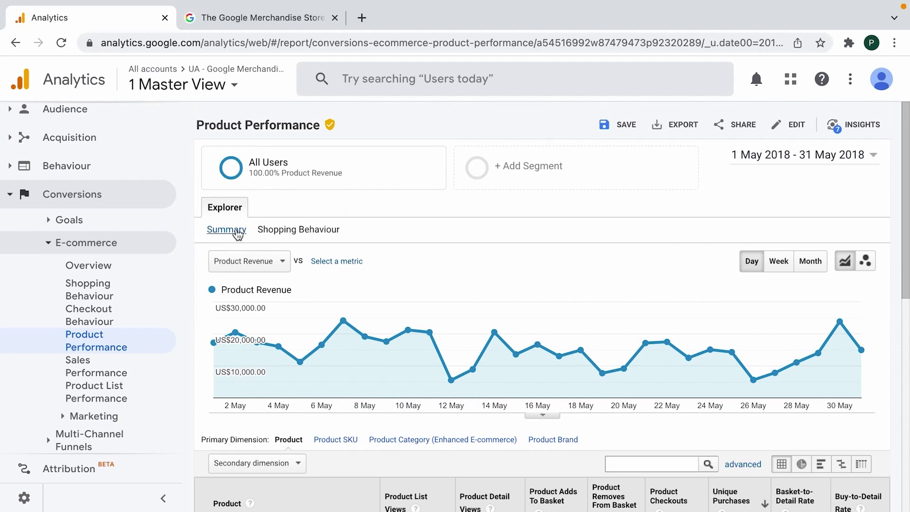
left_click(234, 230)
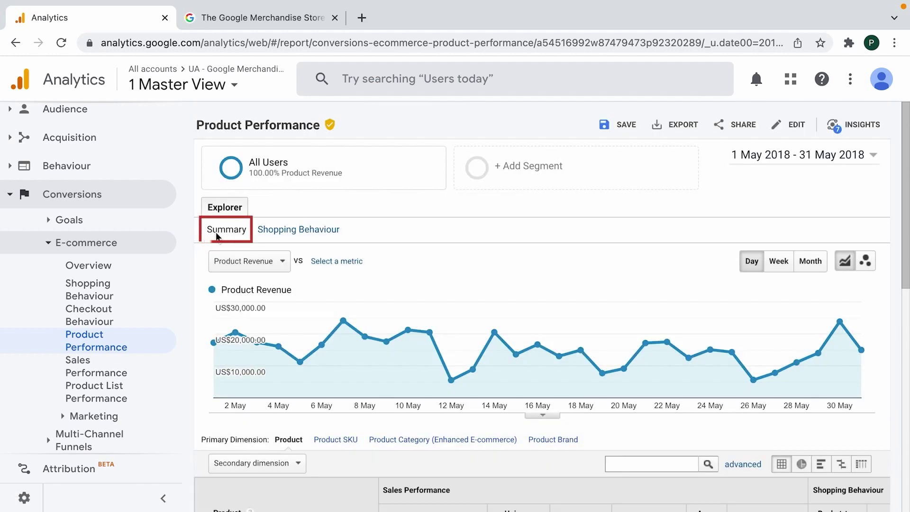
scroll(548, 351, "down", 7)
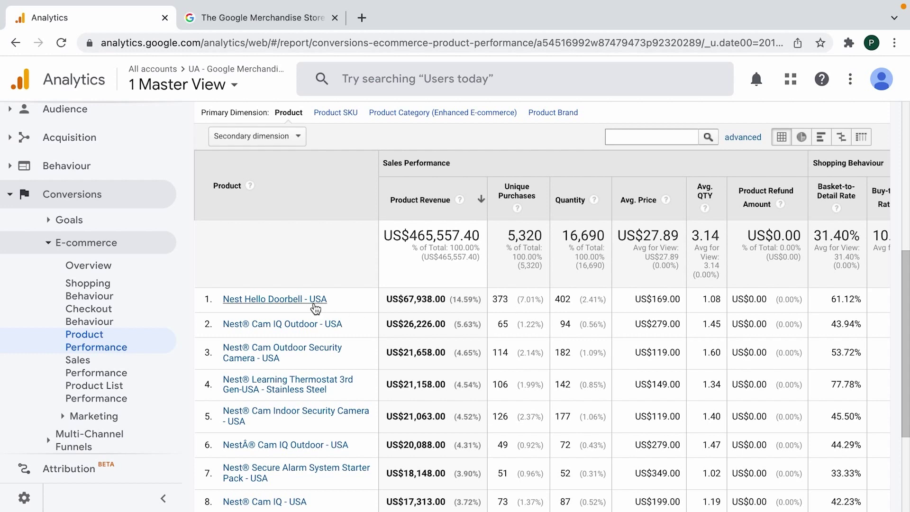
scroll(313, 284, "up", 7)
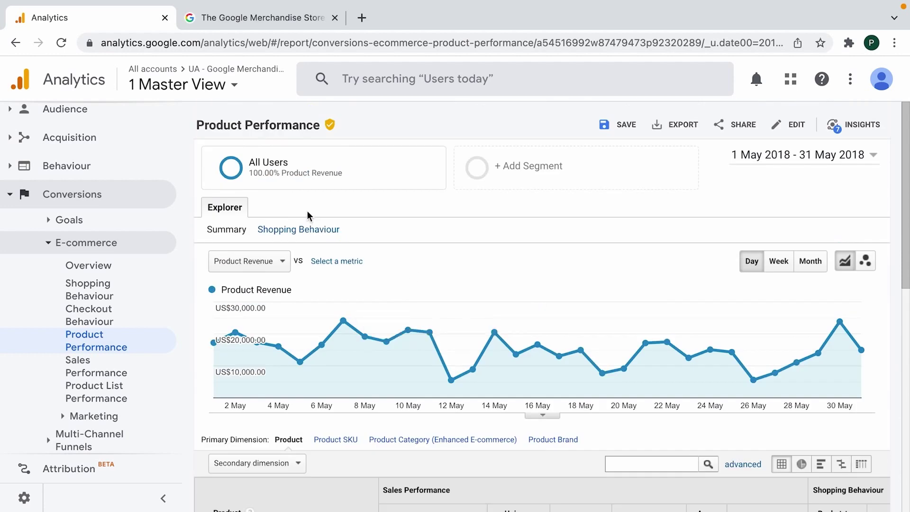
left_click(301, 229)
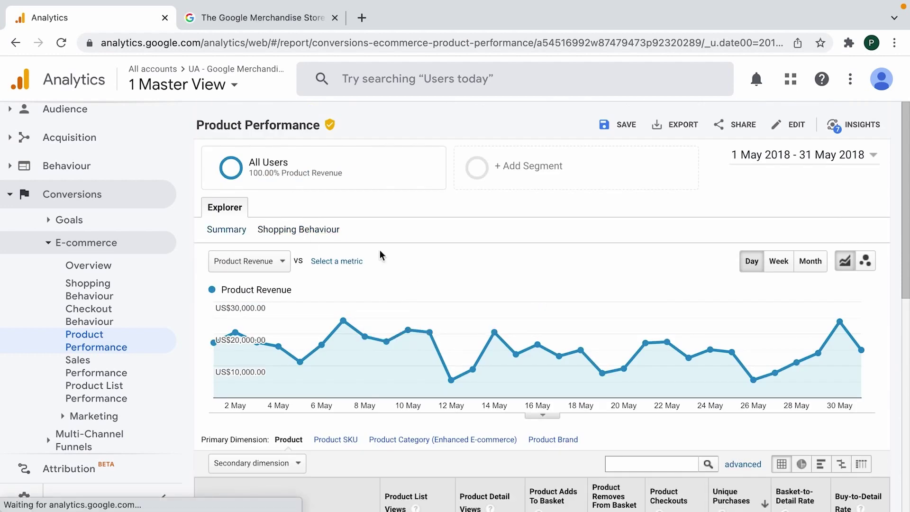
scroll(560, 275, "down", 5)
scroll(559, 275, "down", 3)
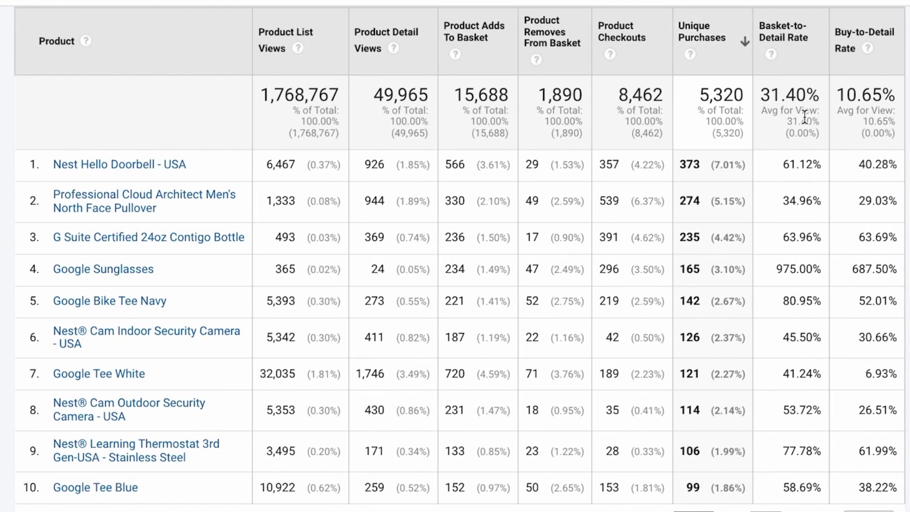
scroll(805, 114, "up", 1)
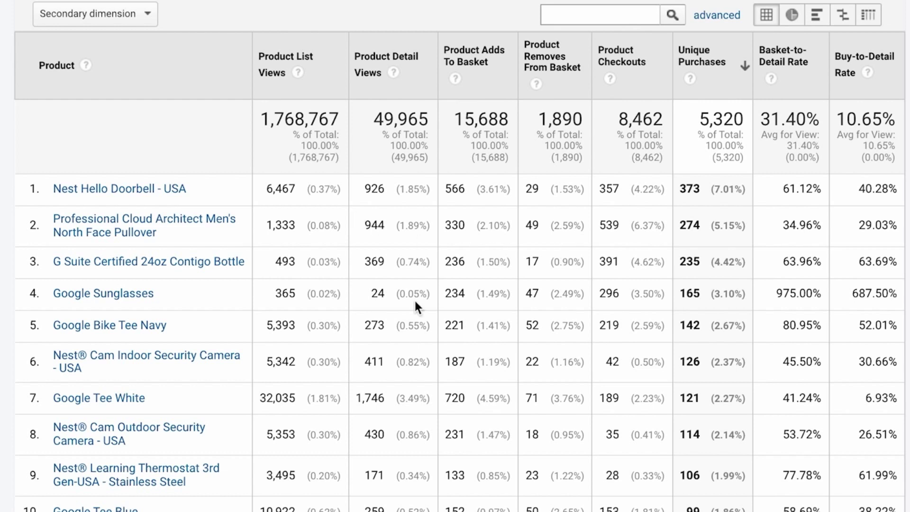
Sort products by Product Detail Views descending, led by Google Zip Hoodie Black at 2,614.
left_click(420, 86)
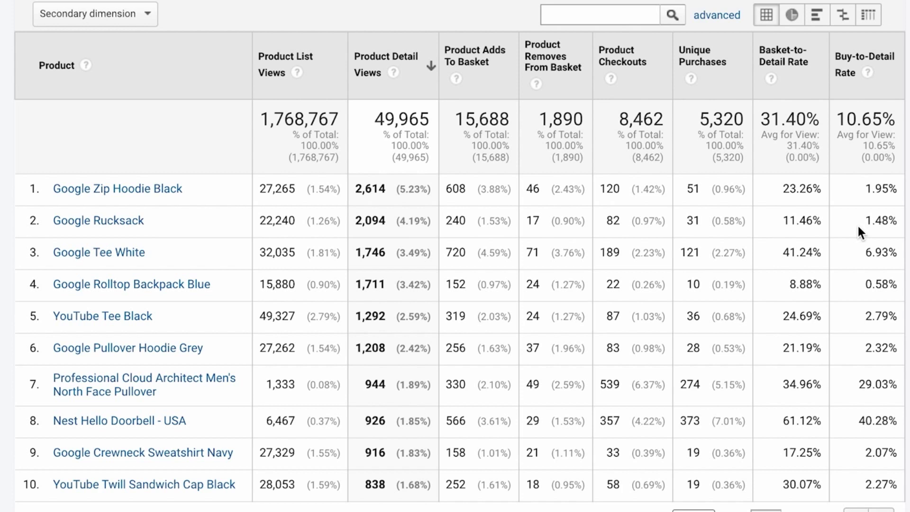
scroll(858, 227, "down", 2)
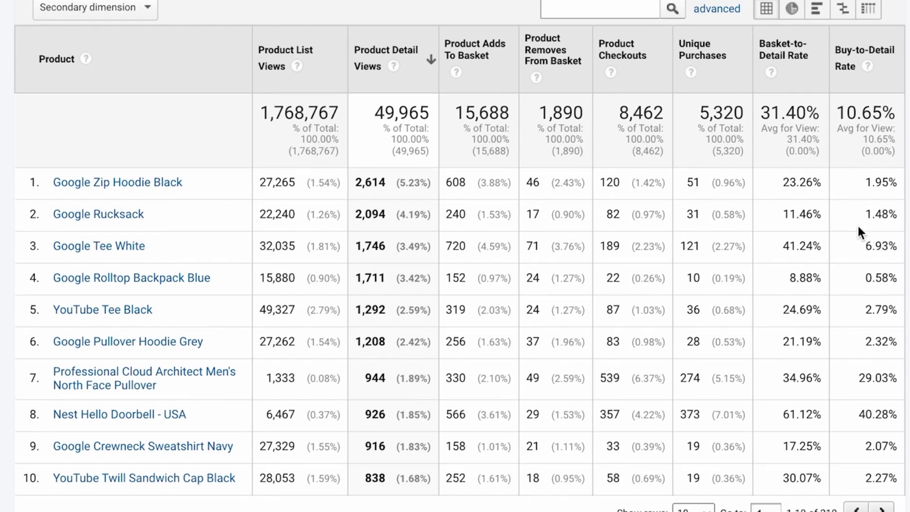
scroll(859, 247, "up", 1)
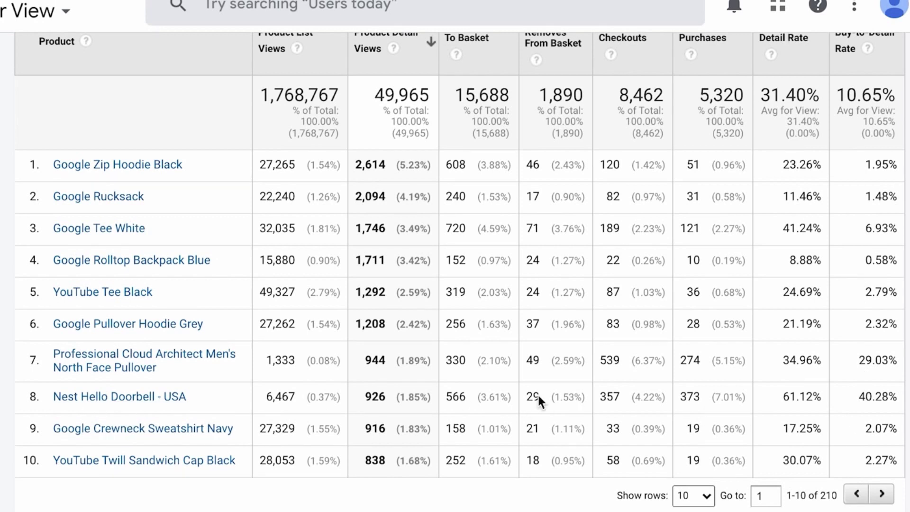
scroll(830, 400, "up", 1)
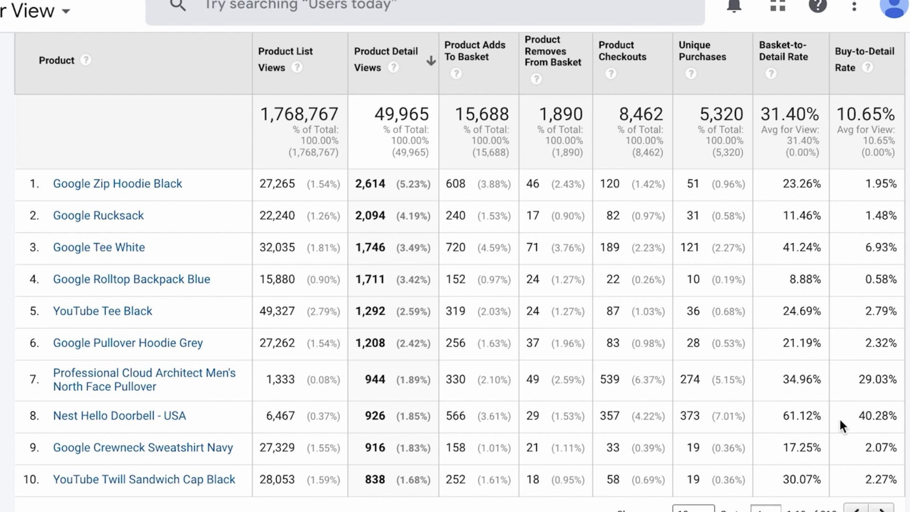
scroll(742, 323, "up", 1)
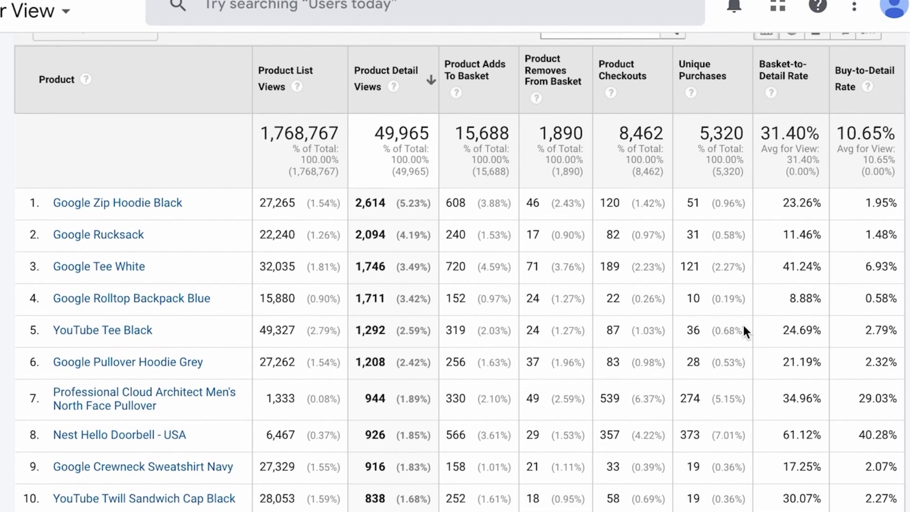